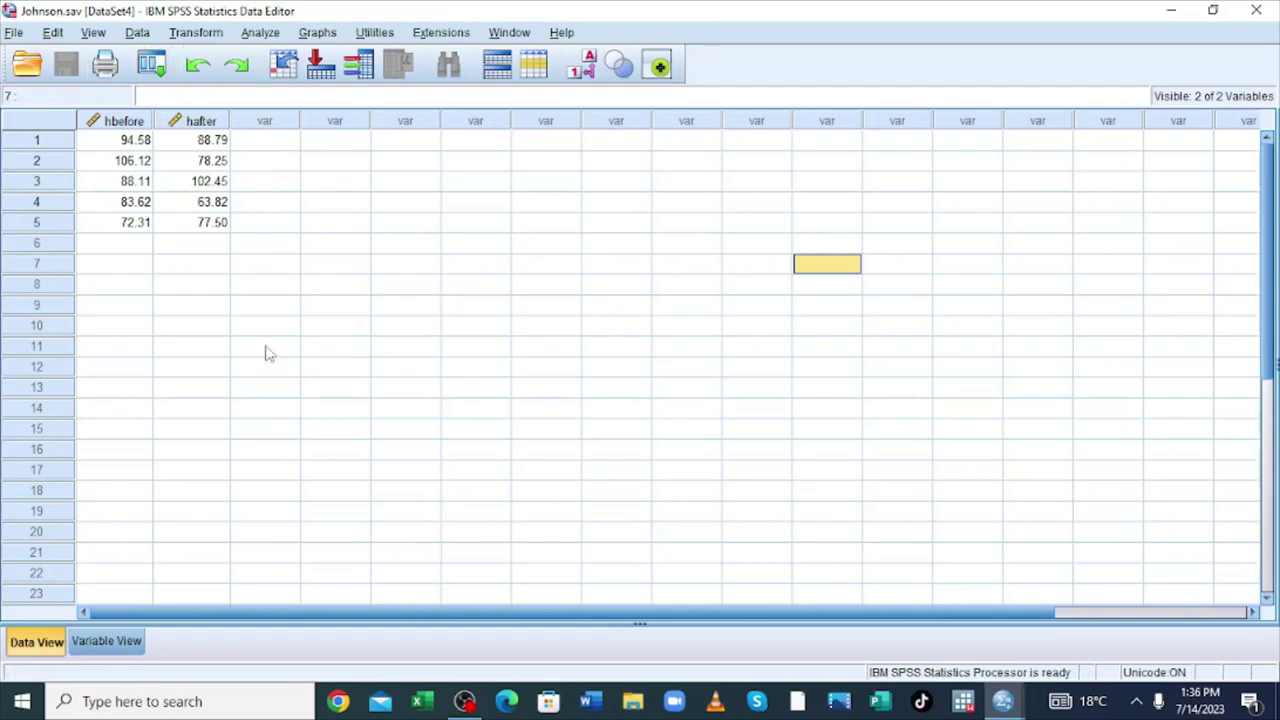
Step: Switch to Variable View to inspect the hbefore and hafter variable definitions
left_click(108, 645)
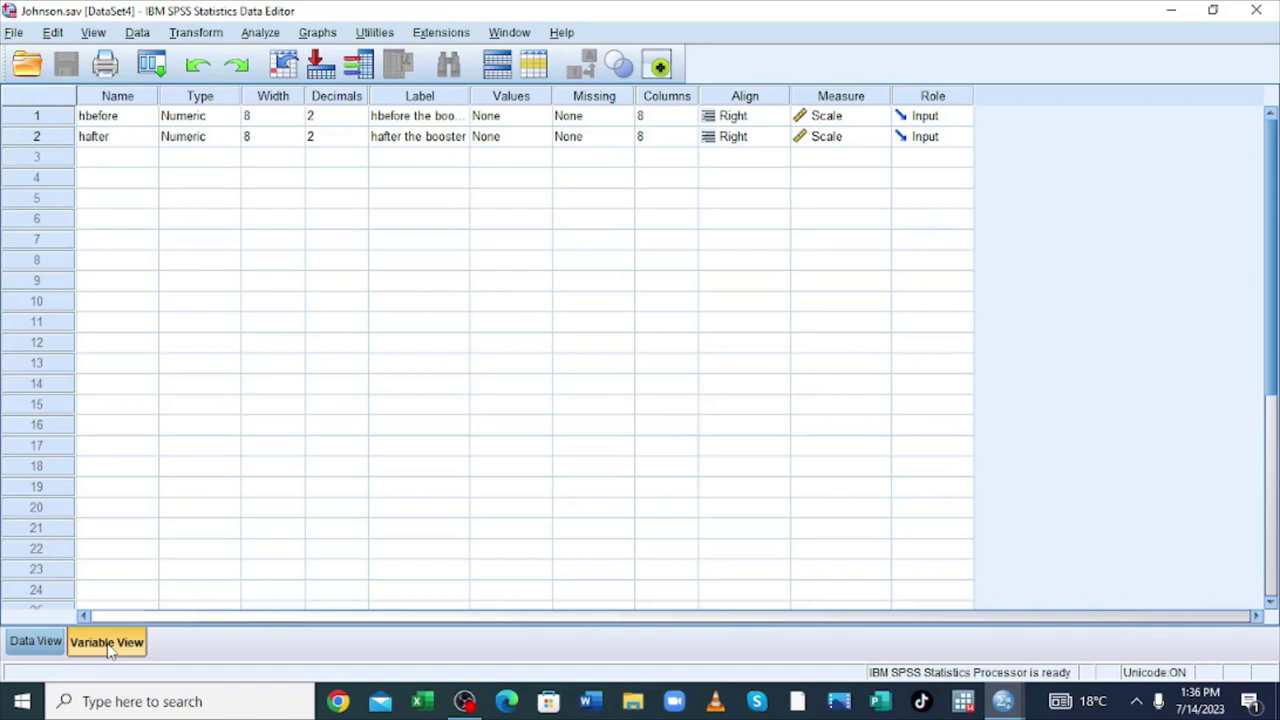
Step: Return to Data View showing the five paired hbefore and hafter values
left_click(36, 642)
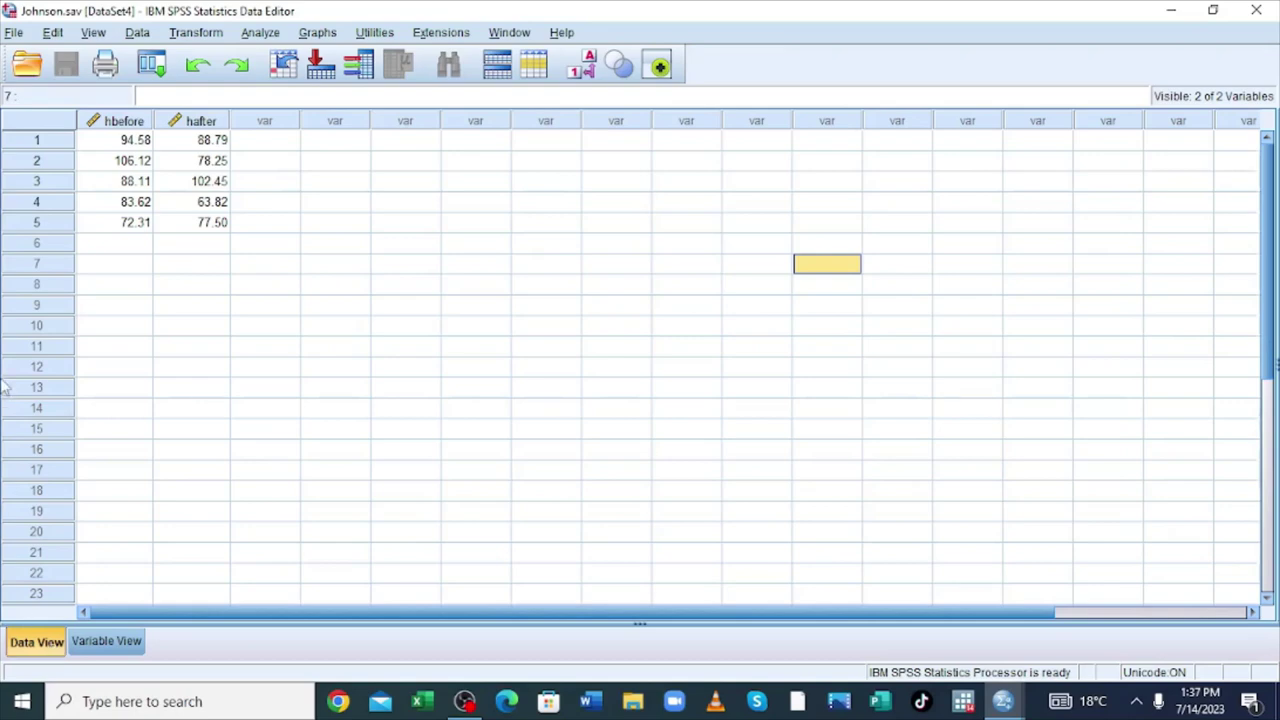
Step: Run a Paired-Samples T Test pairing hbefore (Variable1) with hafter (Variable2)
left_click(258, 33)
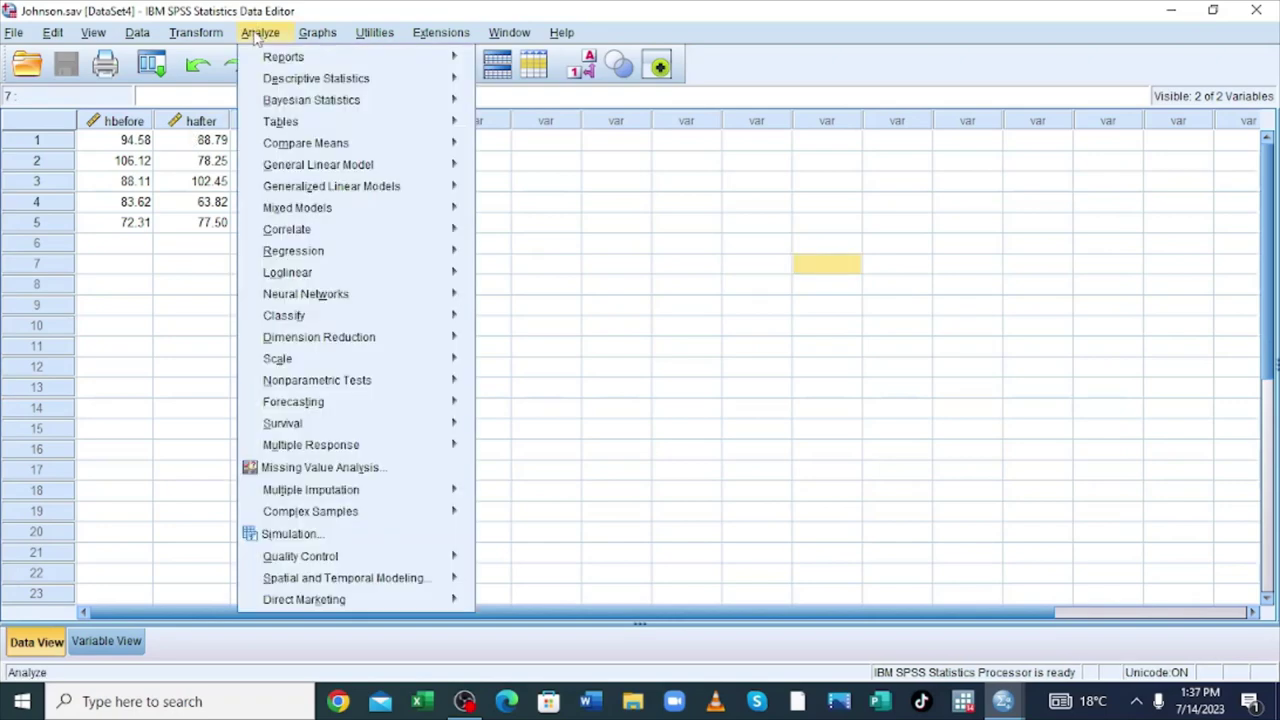
mouse_move(306, 143)
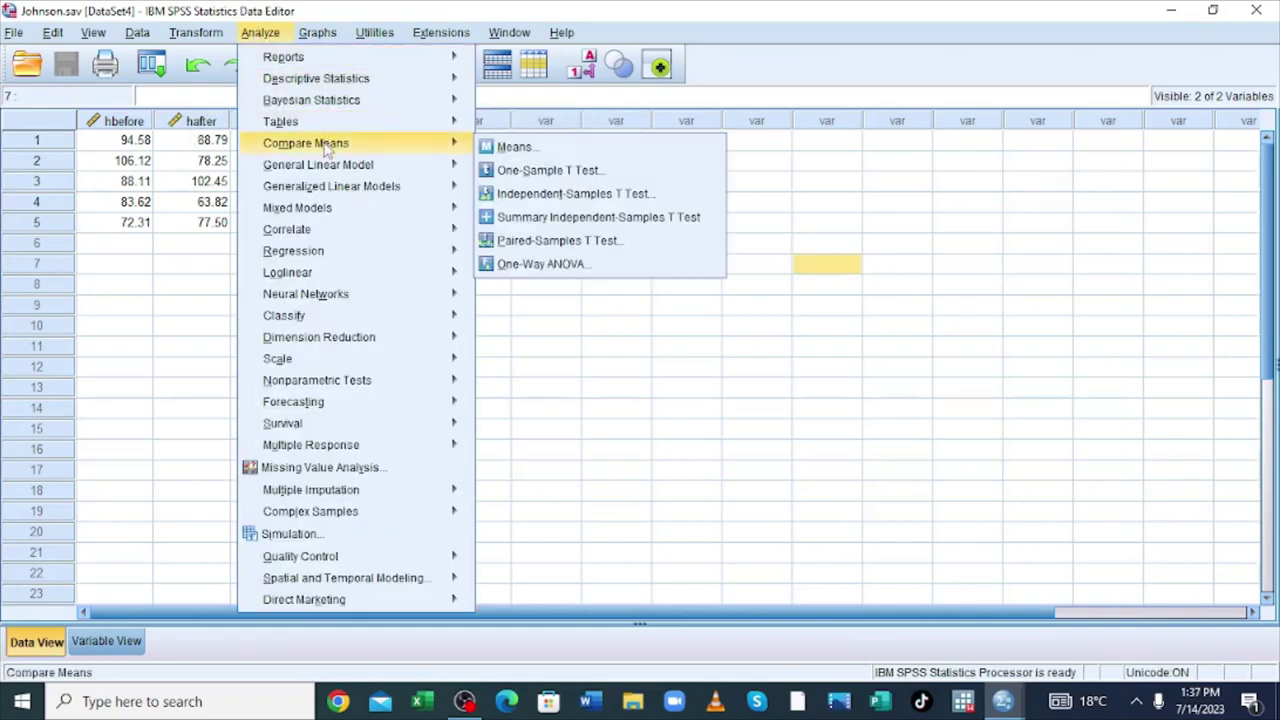
left_click(568, 245)
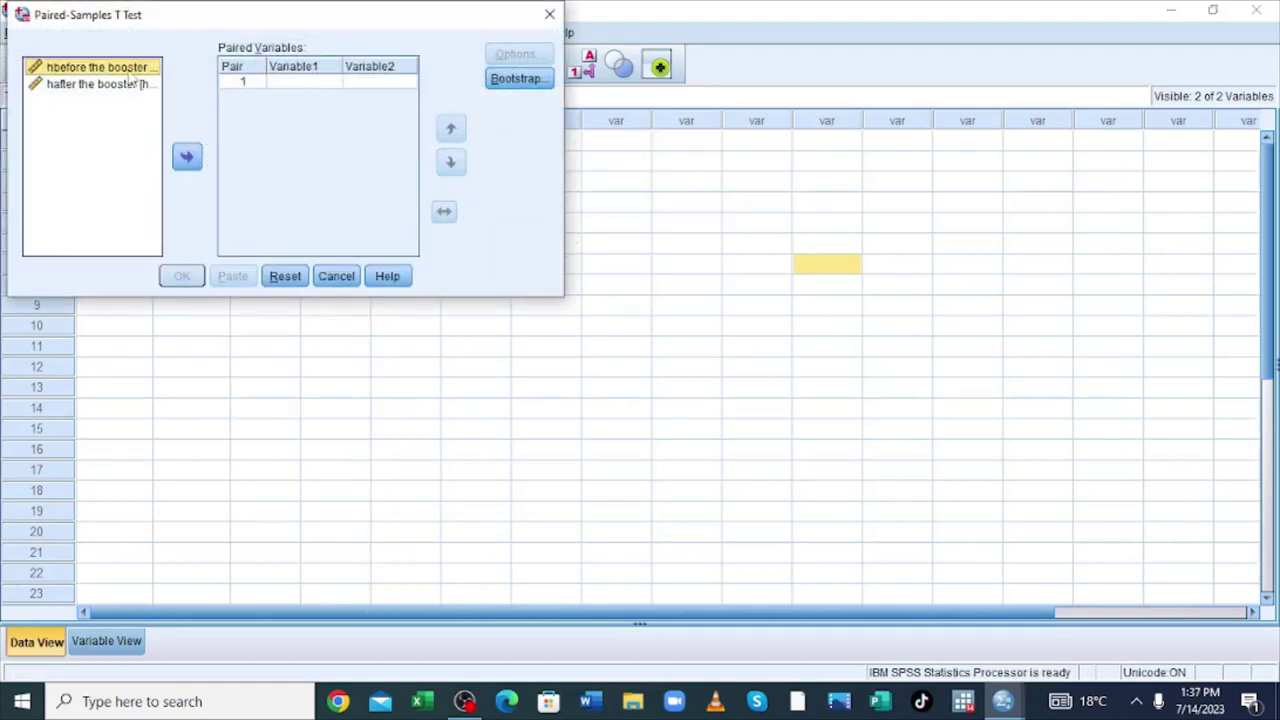
left_click(188, 158)
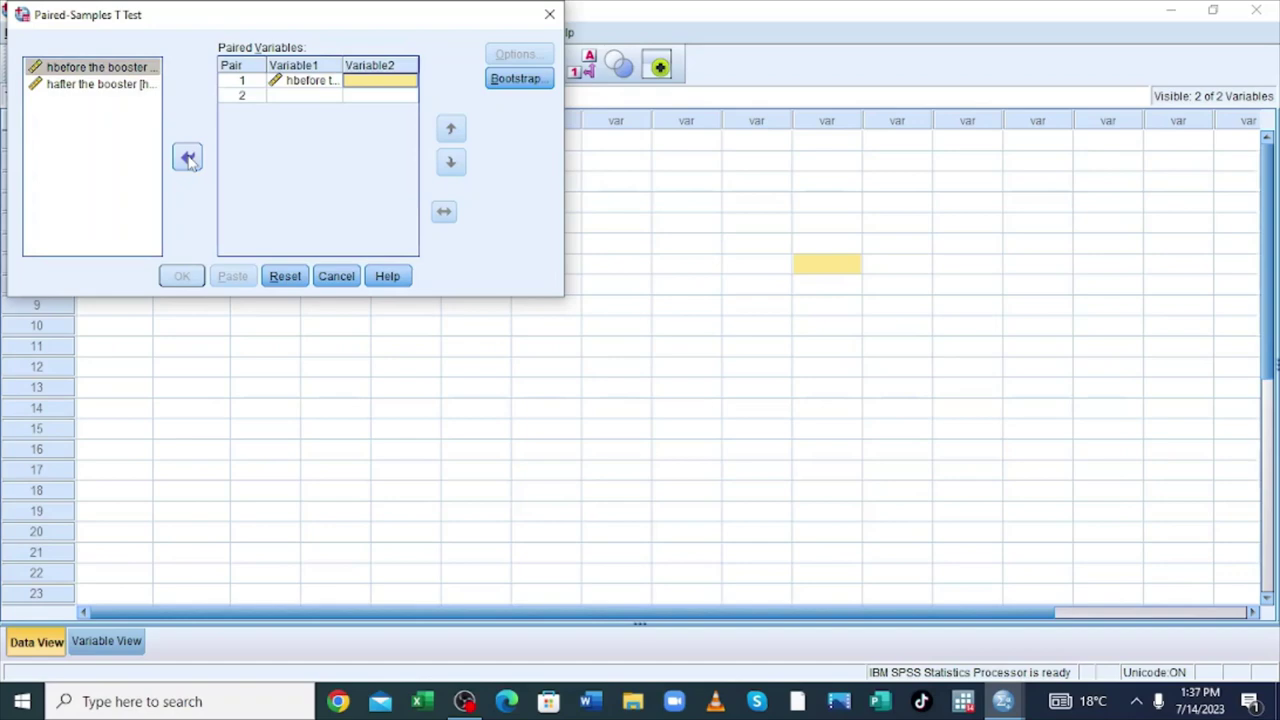
left_click(118, 84)
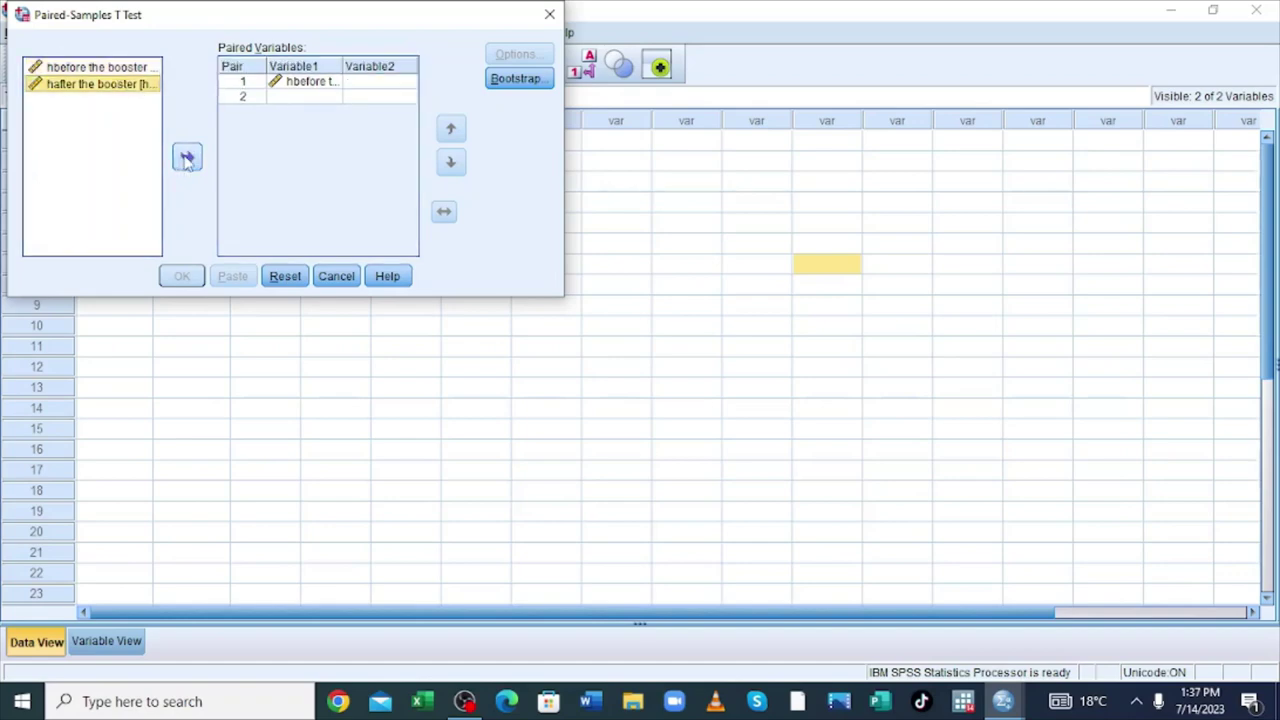
left_click(187, 158)
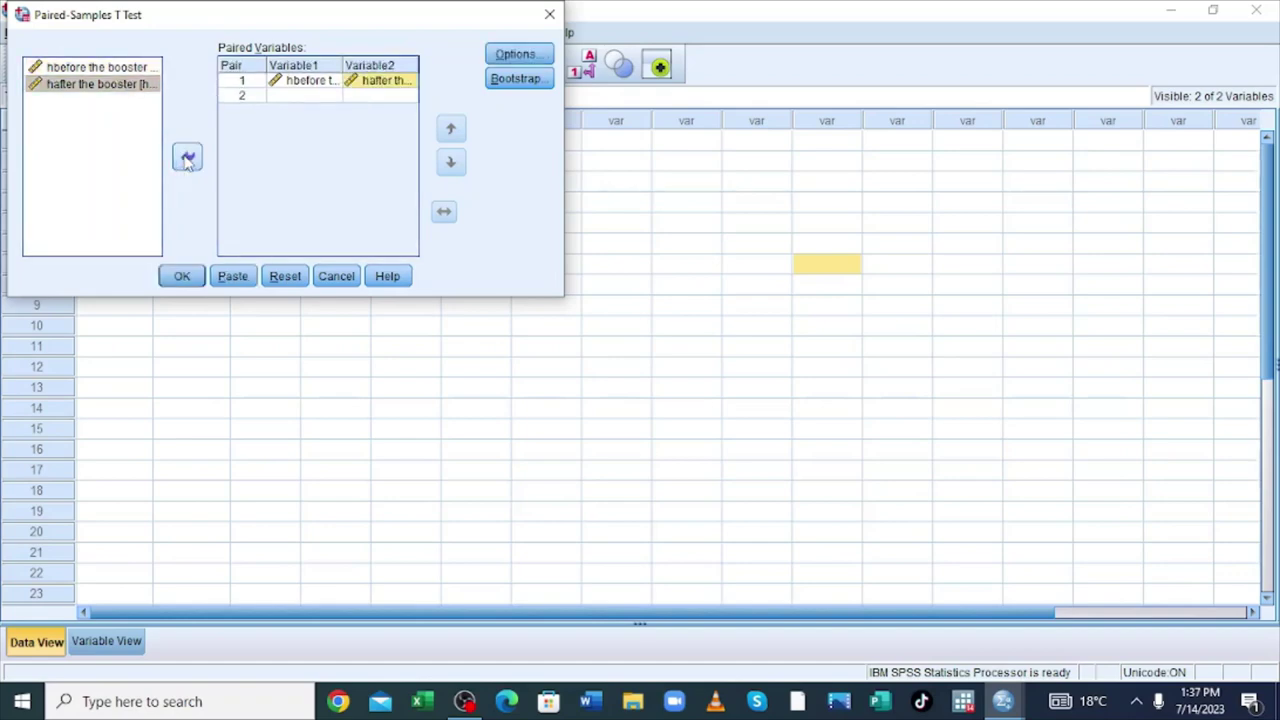
left_click(176, 282)
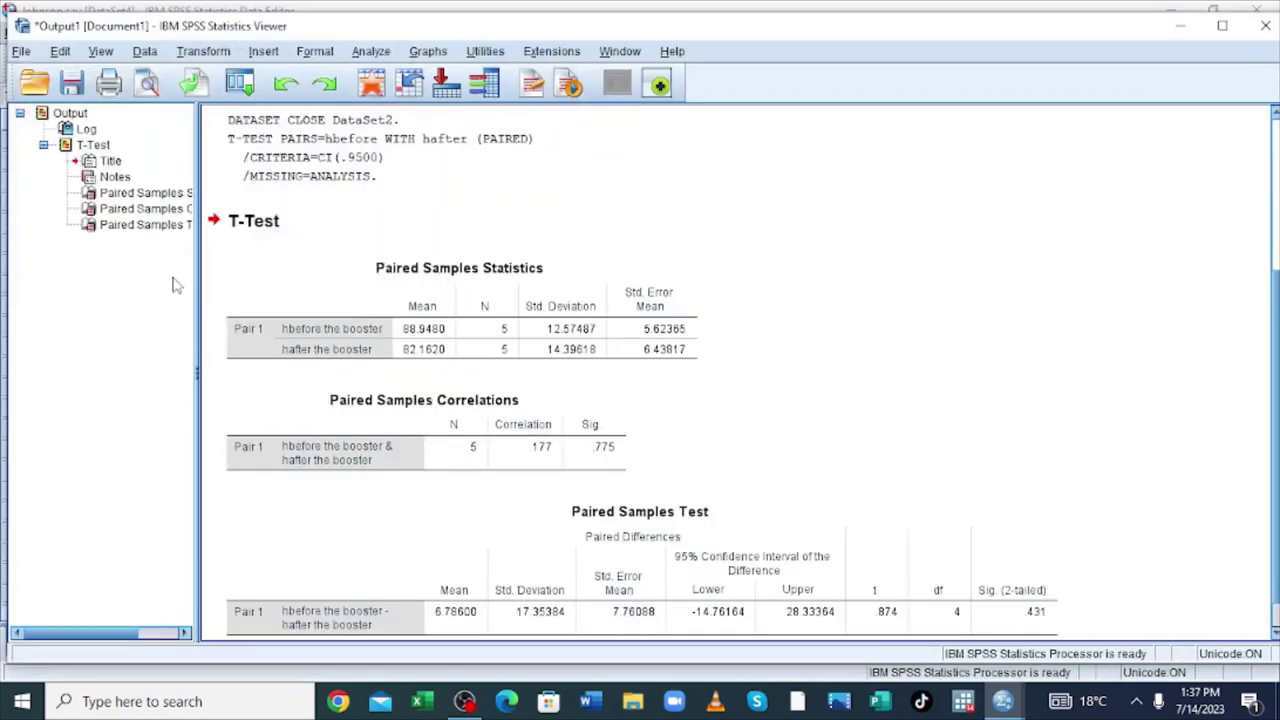
Step: Select the Paired Samples Correlations table (correlation .177, Sig. .775) in the output viewer
left_click(1274, 634)
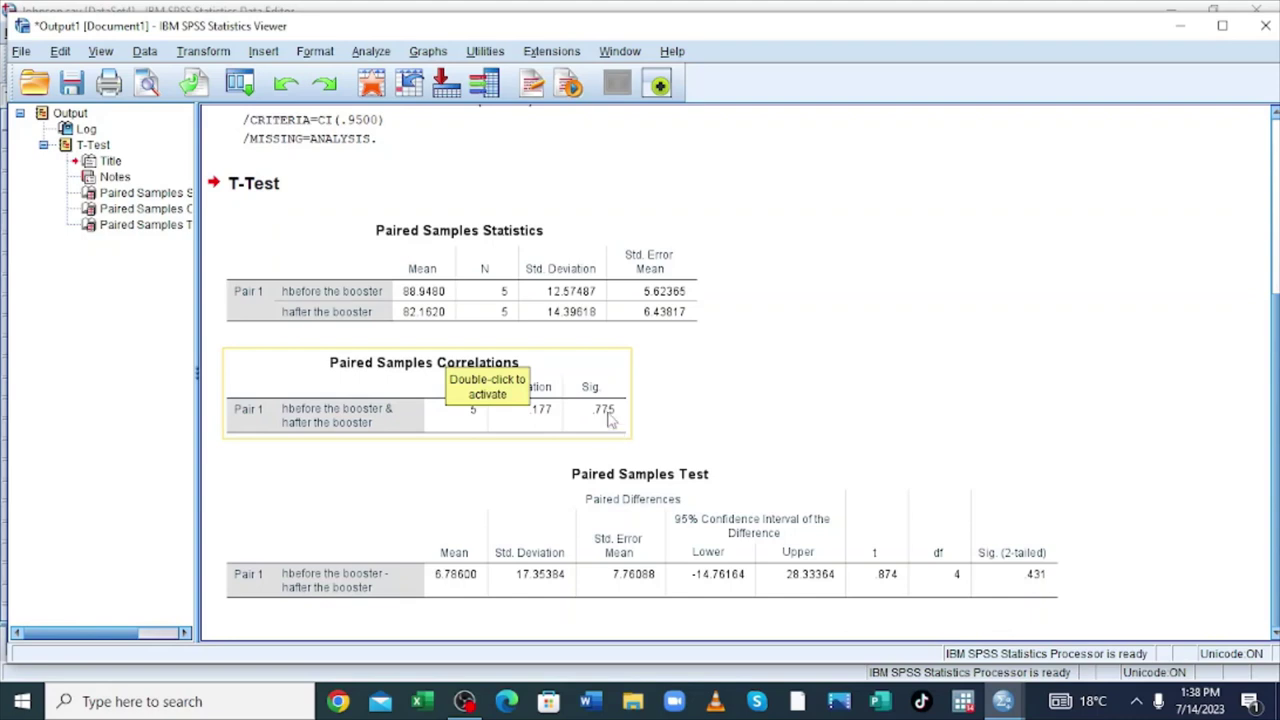
left_click(604, 416)
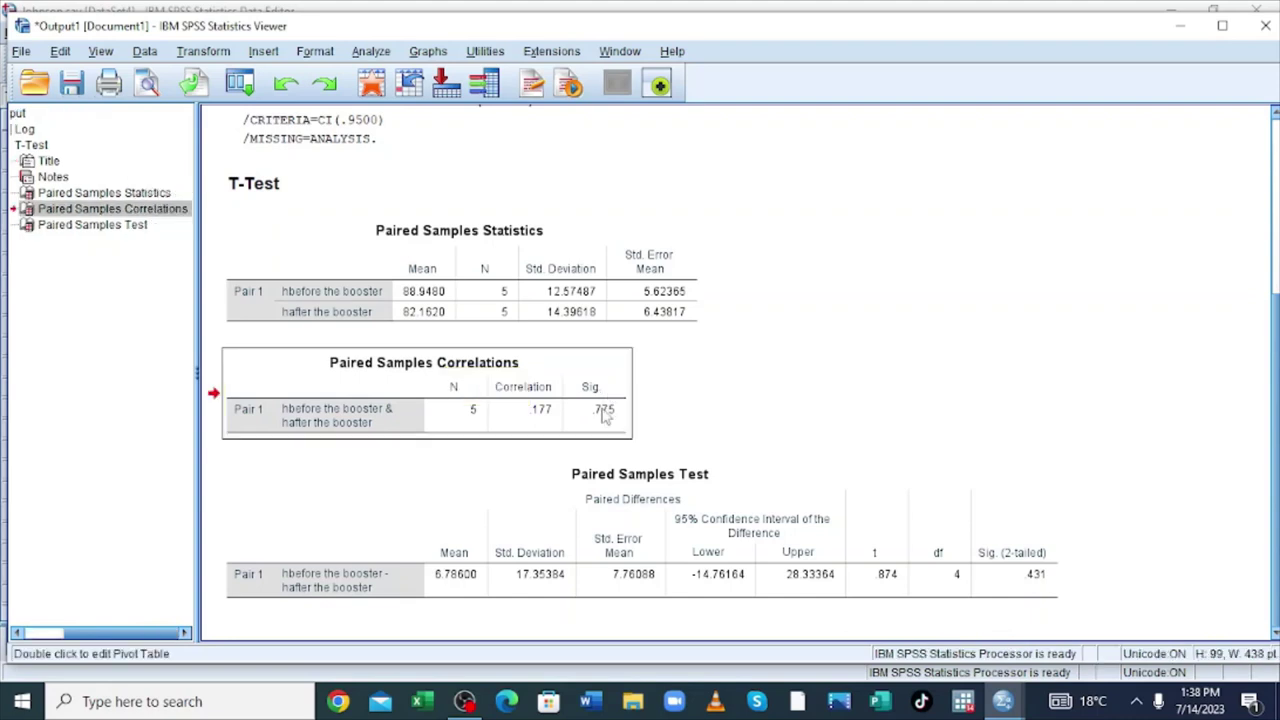